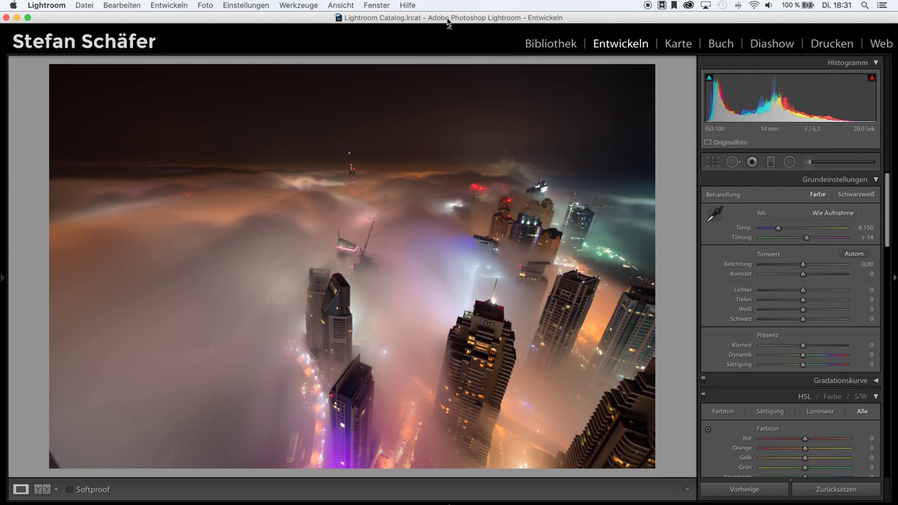
Show the info overlay and cool the white balance temperature from 4,150 to about 3,563.
key("i")
key("i")
left_click_drag(778, 228, 773, 231)
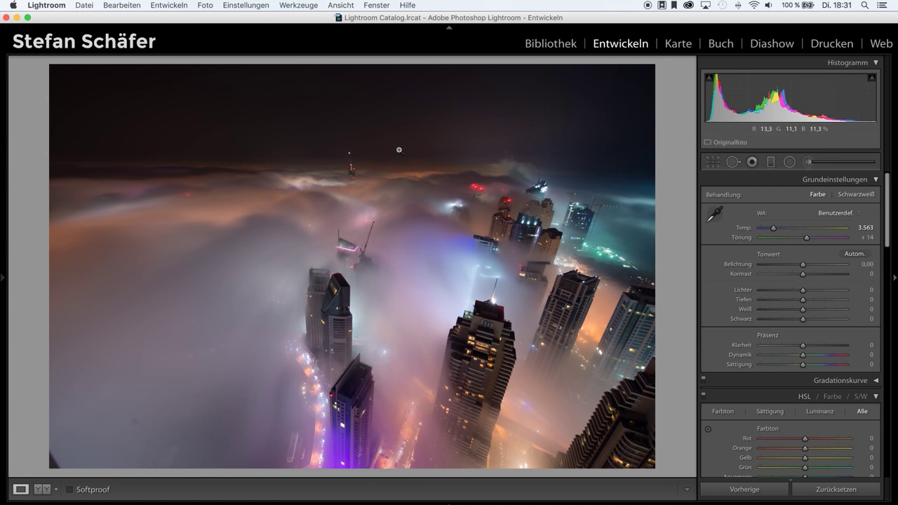
Draw a graduated filter down over the sky with temperature −41 and exposure +0.53.
left_click(771, 165)
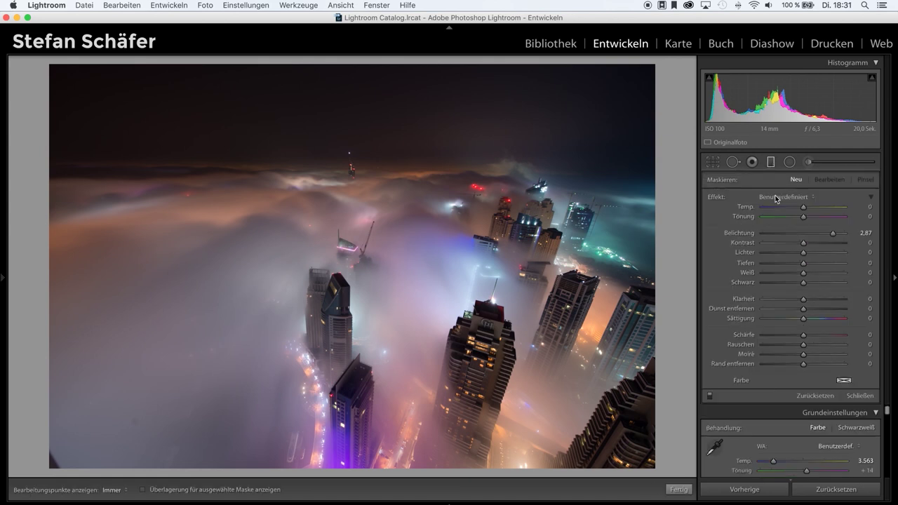
left_click(813, 236)
left_click_drag(812, 235, 814, 237)
left_click_drag(331, 69, 330, 218)
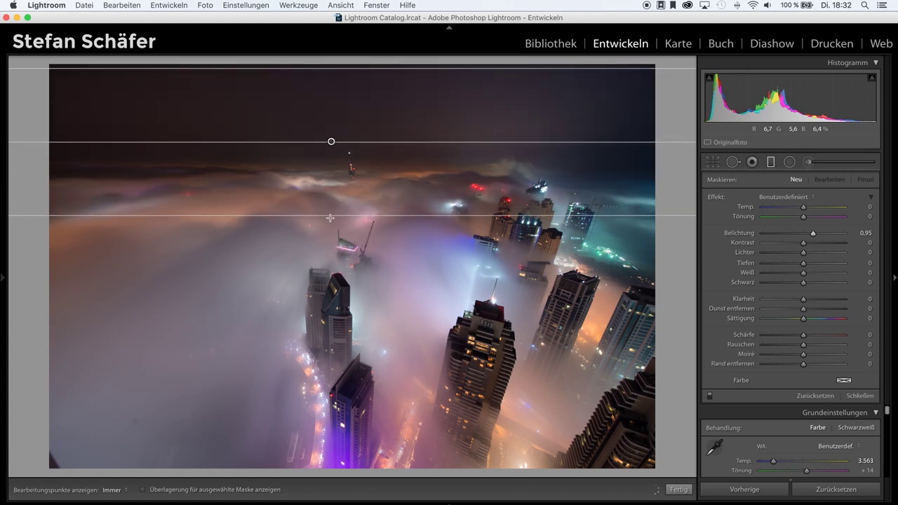
left_click_drag(330, 219, 331, 219)
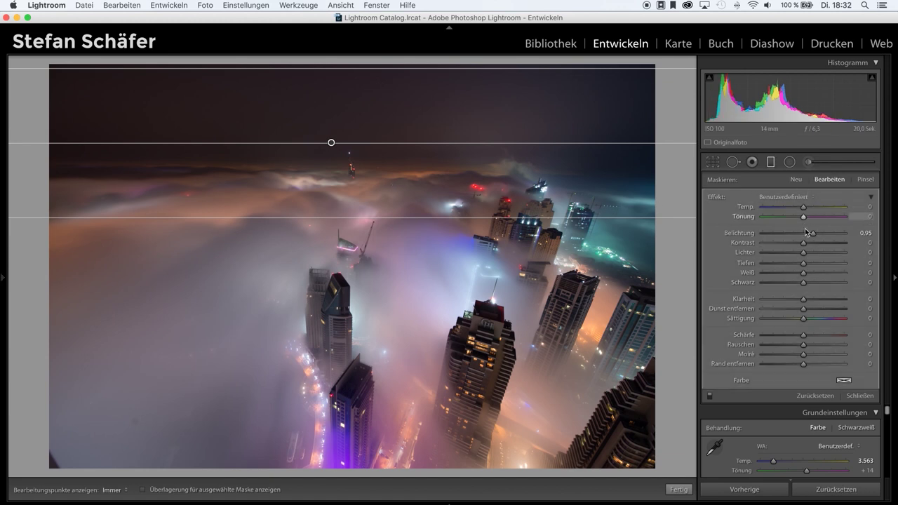
mouse_move(811, 233)
left_mouse_down()
mouse_move(793, 211)
mouse_move(774, 210)
mouse_move(786, 208)
left_mouse_up()
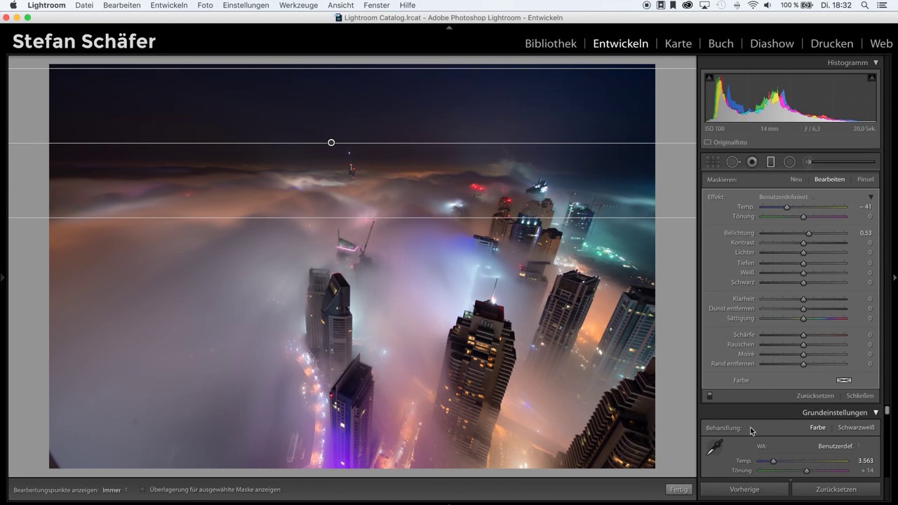
left_click(678, 489)
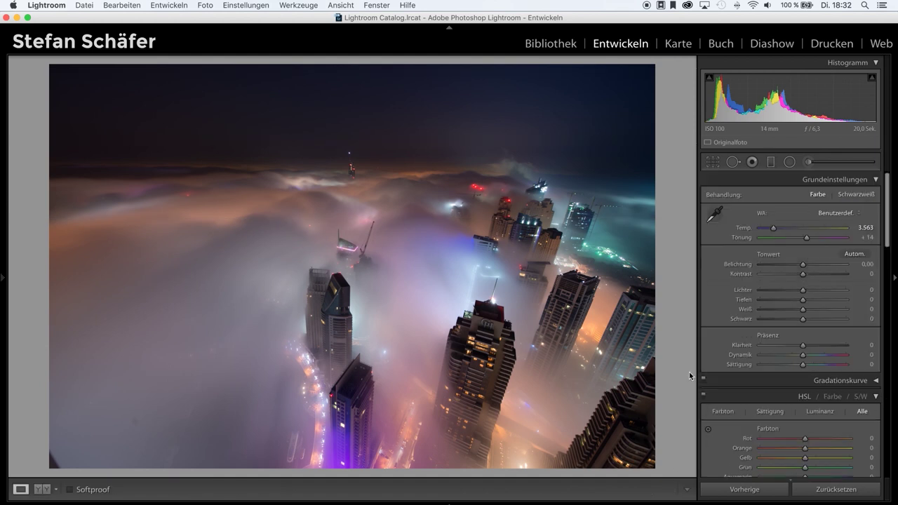
Set highlights −31, shadows +52, whites +13 and blacks −26, using the Alt clipping preview.
mouse_move(804, 303)
left_mouse_down()
mouse_move(820, 304)
mouse_move(790, 292)
left_mouse_up()
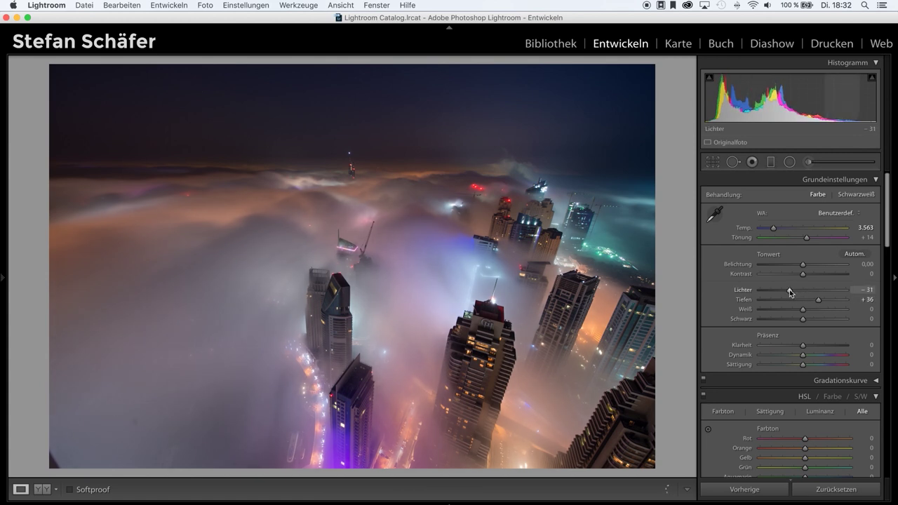
left_click_drag(819, 300, 826, 304)
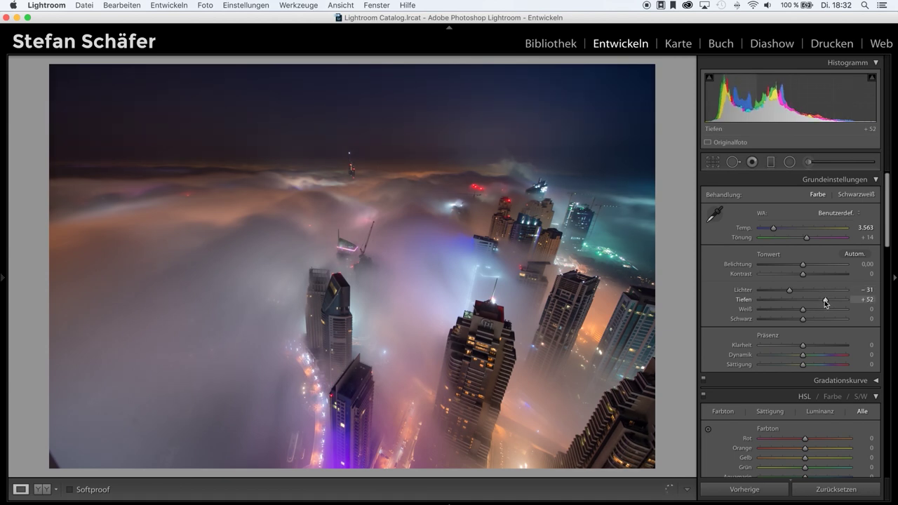
key("alt")
mouse_move(804, 311)
left_mouse_down()
mouse_move(811, 315)
mouse_move(791, 319)
left_mouse_up()
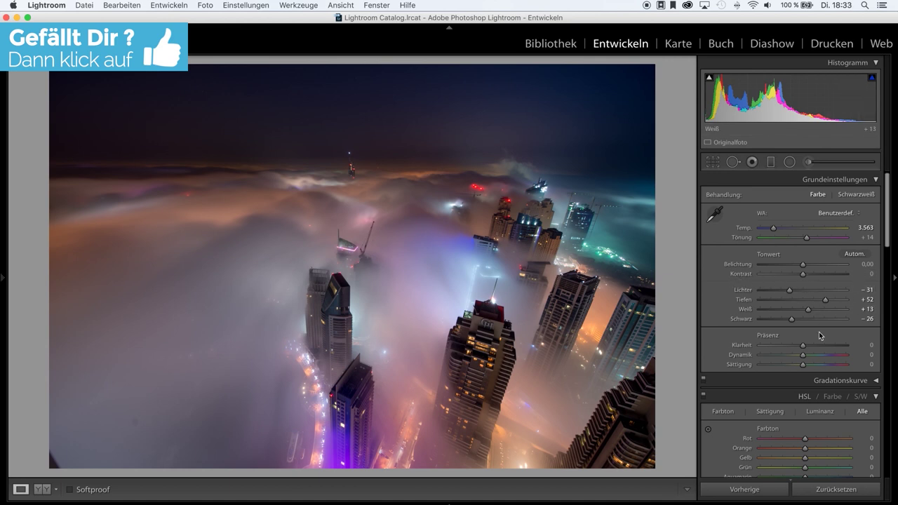
Set Presence to clarity +7, vibrance +15 and saturation −10.
mouse_move(805, 346)
left_mouse_down()
mouse_move(822, 346)
mouse_move(811, 347)
left_mouse_up()
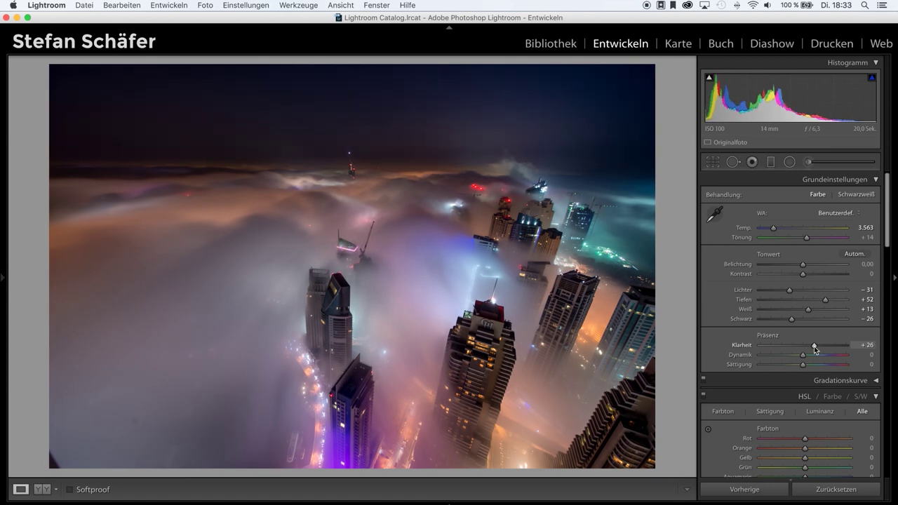
key("Down")
key("Down")
key("Down")
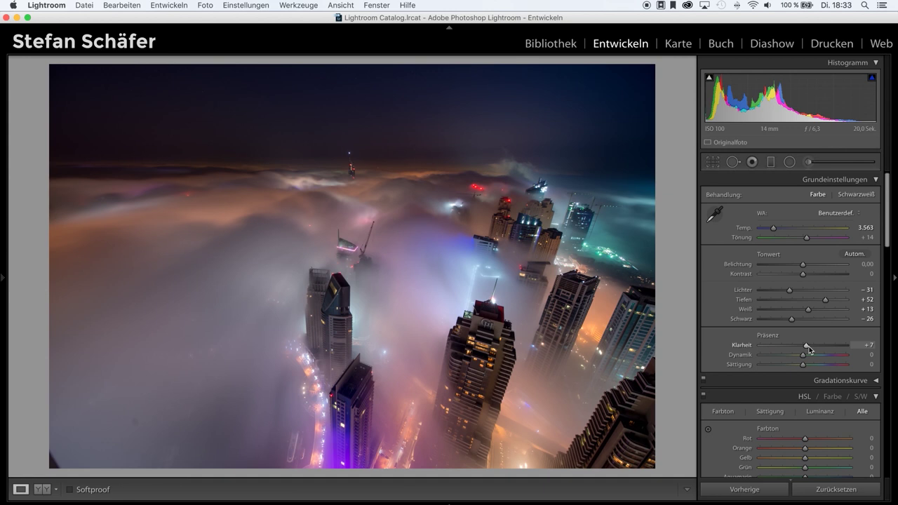
left_click(809, 356)
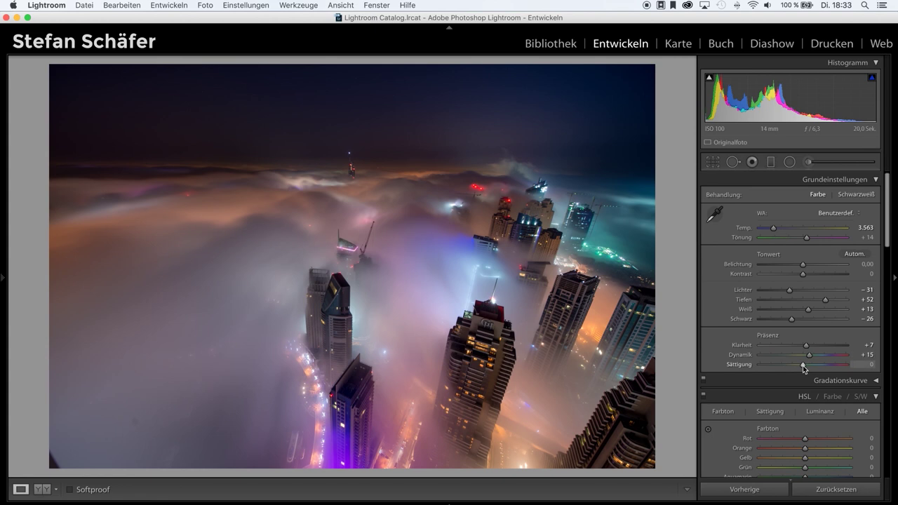
left_click_drag(803, 366, 800, 366)
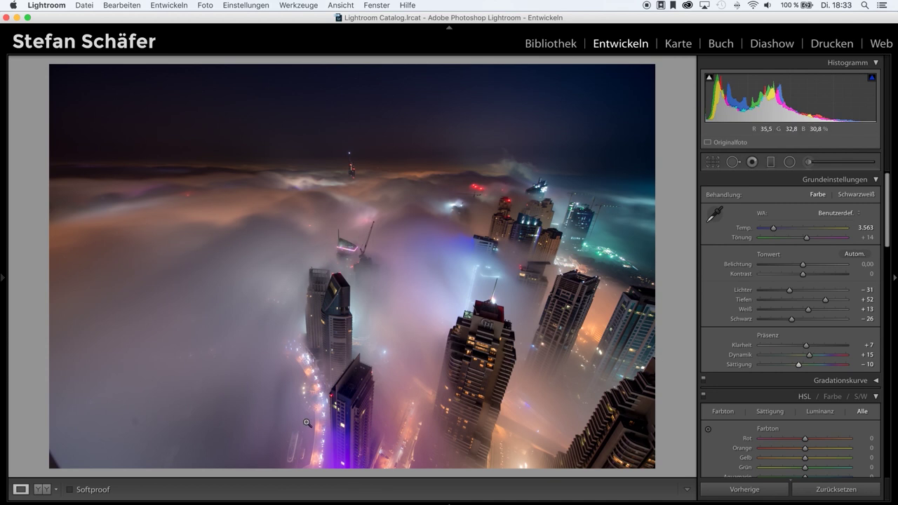
At 1:1 zoom, heal the dust spot in the fog with Spot Removal.
left_click(134, 431)
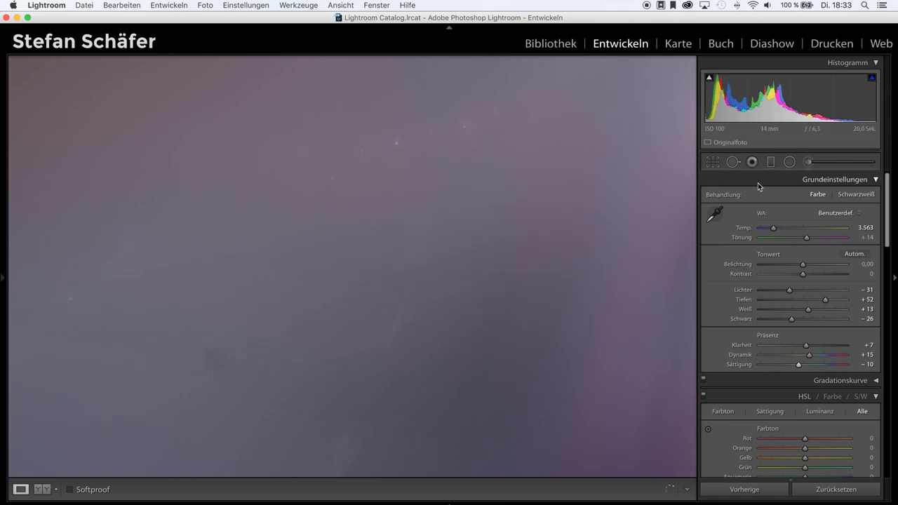
left_click(733, 162)
left_click(732, 162)
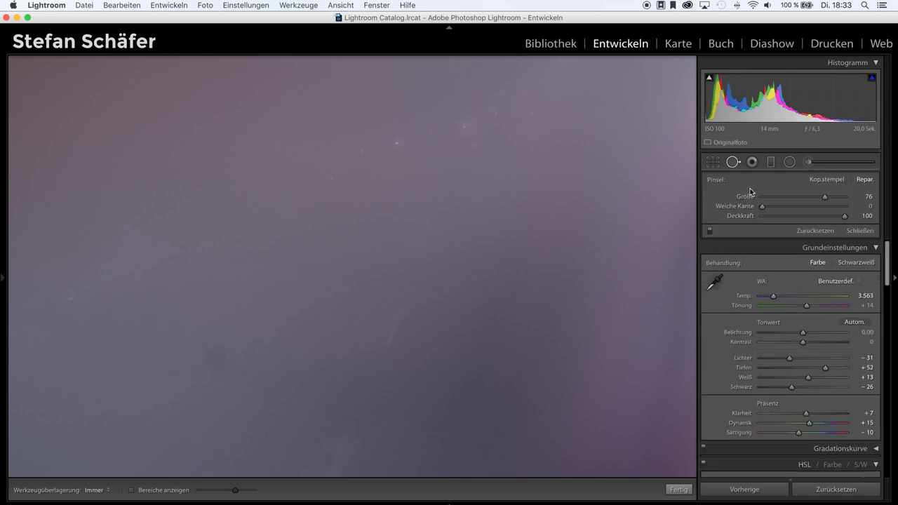
left_click(216, 358)
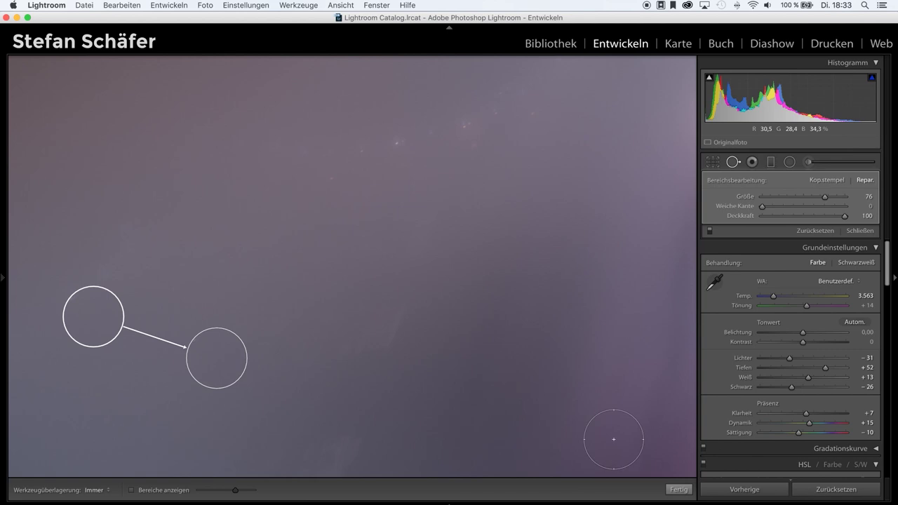
left_click(680, 490)
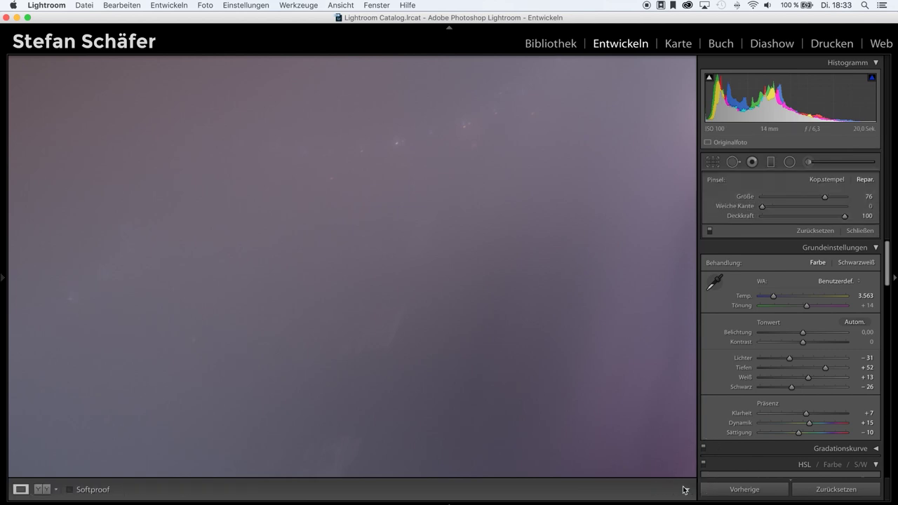
left_click(538, 319)
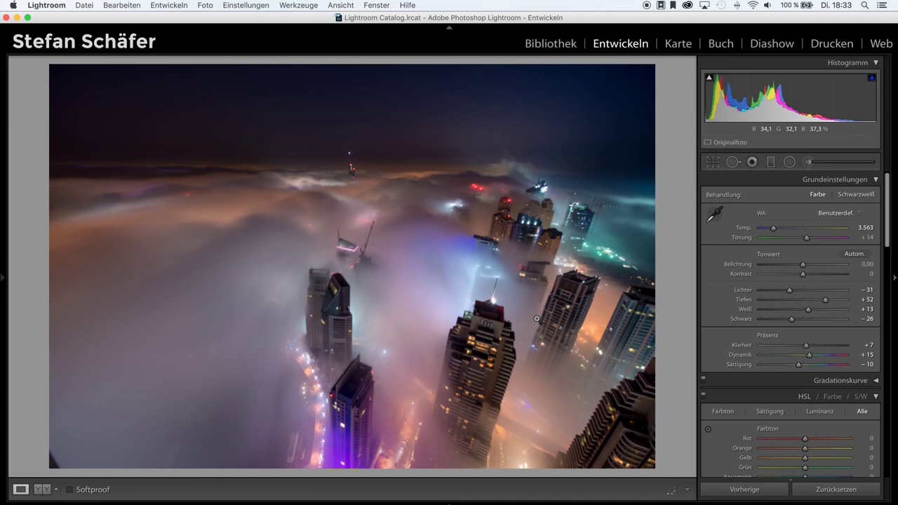
Paint out the dark blemish along the bottom-left edge, then zoom back to fit.
left_click(52, 464)
left_click_drag(86, 461, 109, 425)
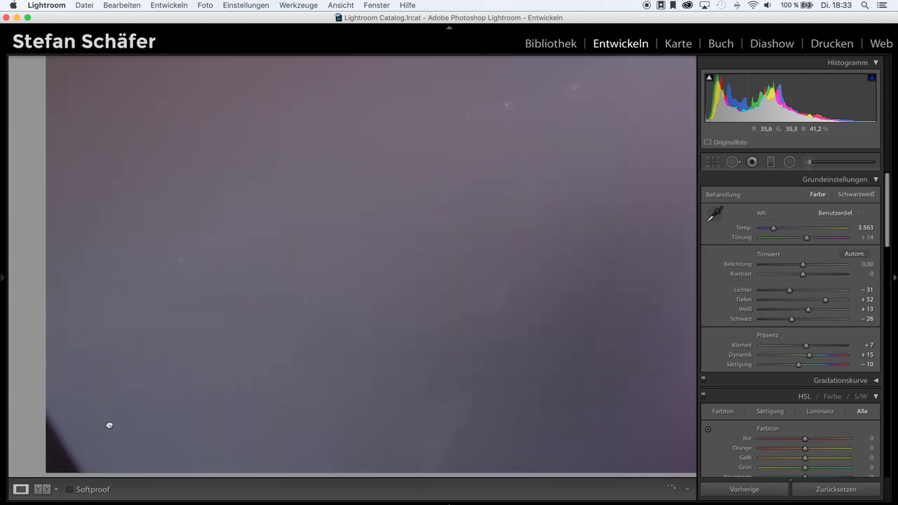
left_click(732, 162)
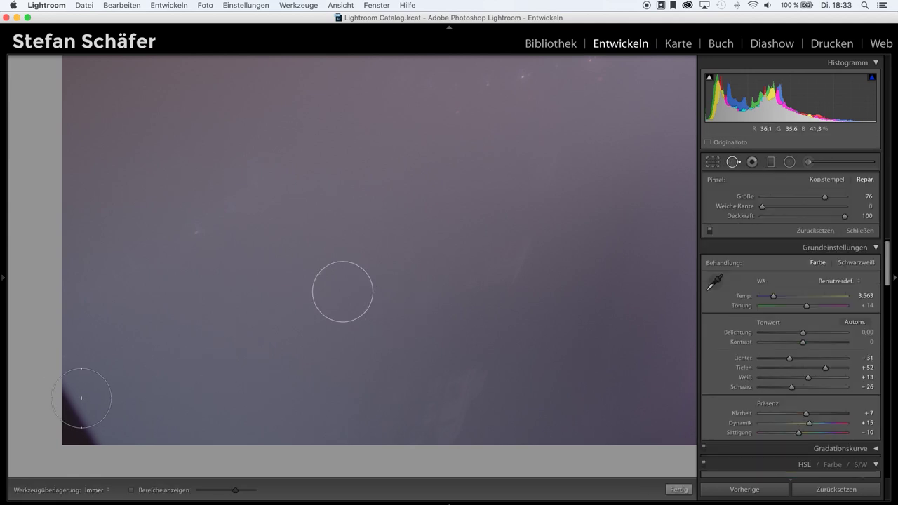
mouse_move(66, 391)
left_mouse_down()
mouse_move(98, 444)
mouse_move(78, 404)
left_mouse_up()
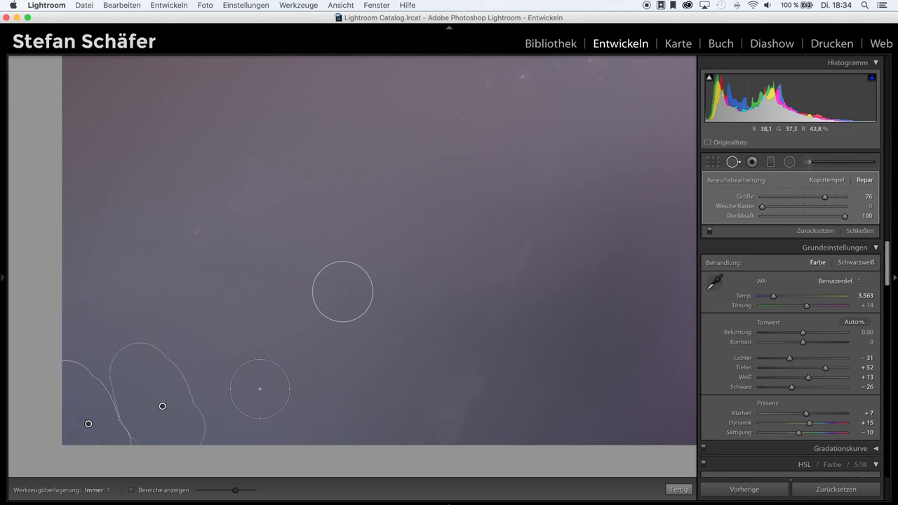
left_click(686, 491)
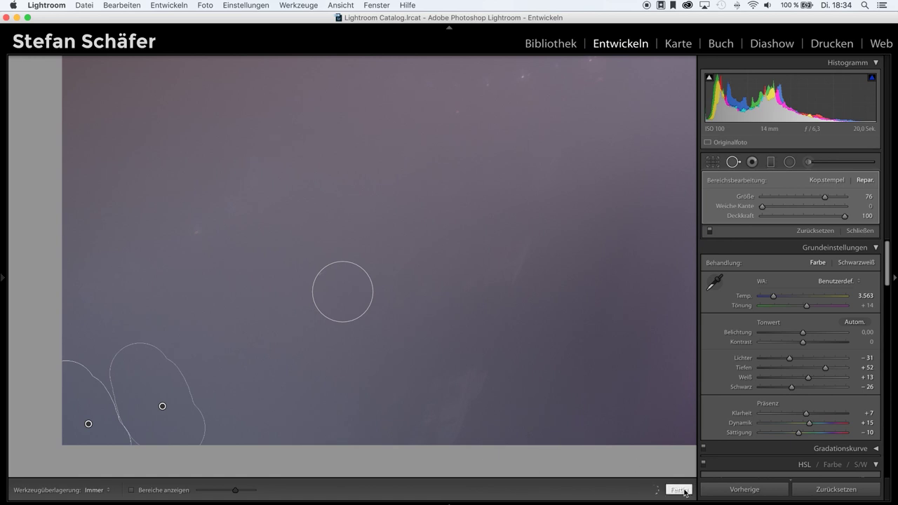
left_click(472, 242)
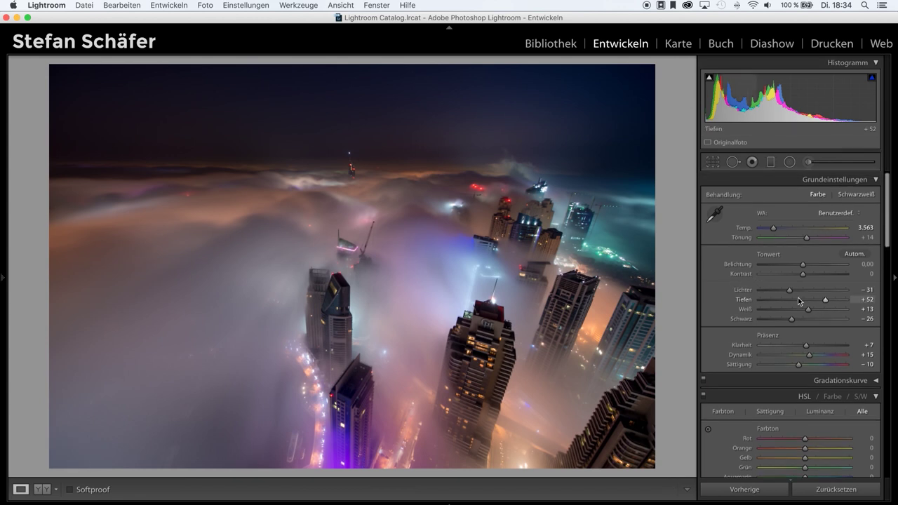
In HSL hue, set blue to −11, purple to +15 and orange to −10.
scroll(806, 326, "down", 3)
scroll(805, 326, "down", 1)
scroll(806, 326, "down", 2)
scroll(805, 326, "down", 2)
scroll(806, 326, "down", 2)
scroll(805, 326, "down", 2)
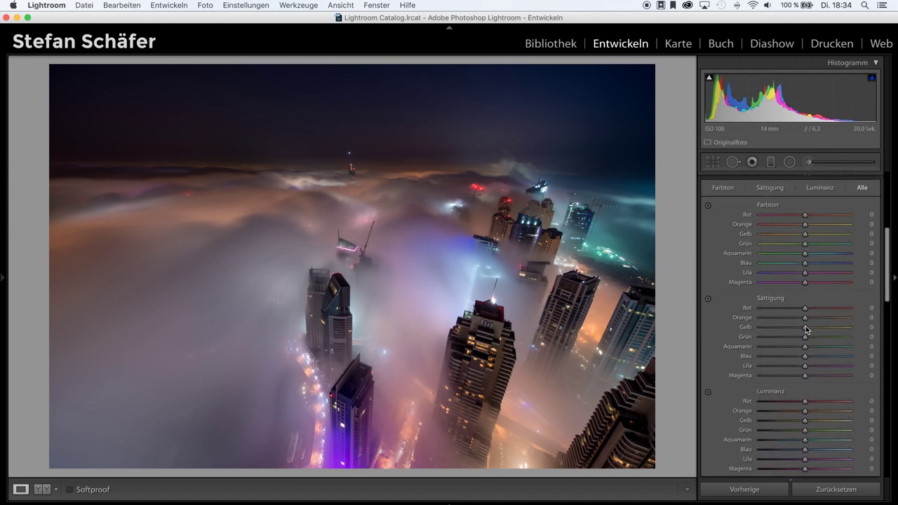
scroll(806, 328, "down", 1)
scroll(806, 328, "up", 1)
scroll(804, 329, "up", 1)
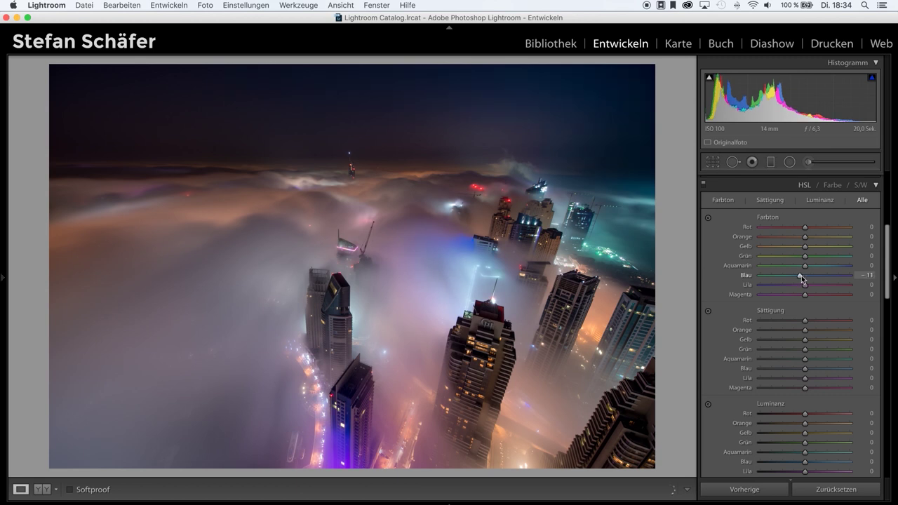
left_click_drag(804, 278, 800, 278)
left_click_drag(805, 286, 813, 287)
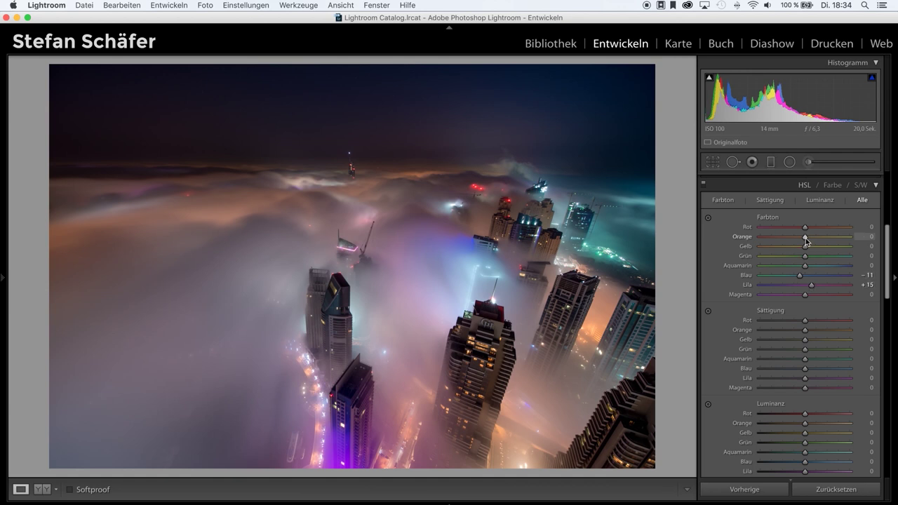
left_click_drag(803, 240, 801, 241)
scroll(827, 335, "down", 1)
Set Details sharpening amount to 80 and masking to 35.
scroll(825, 334, "down", 5)
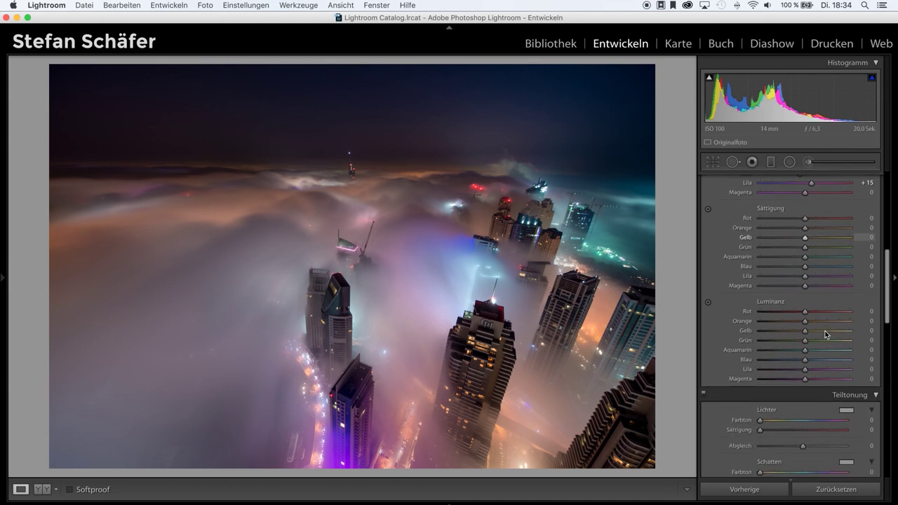
scroll(822, 333, "down", 5)
scroll(820, 333, "down", 5)
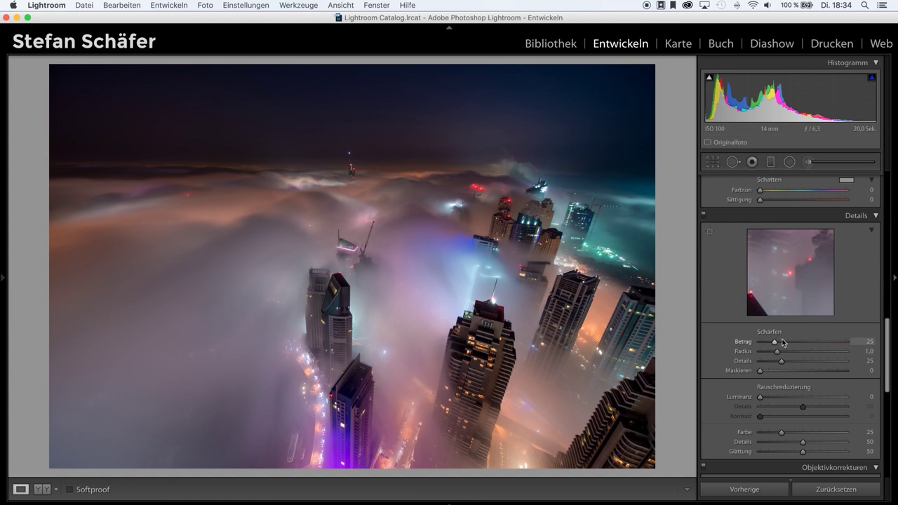
left_click_drag(775, 341, 806, 342)
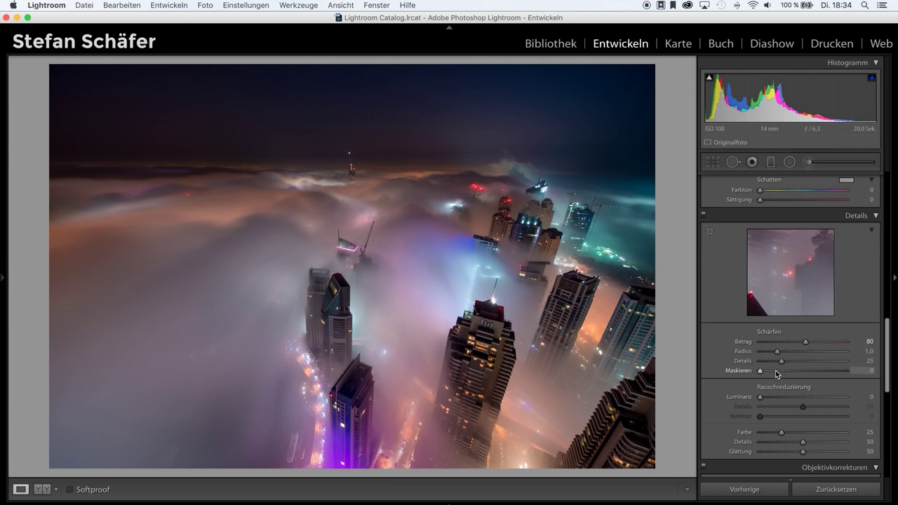
left_click_drag(760, 370, 791, 373)
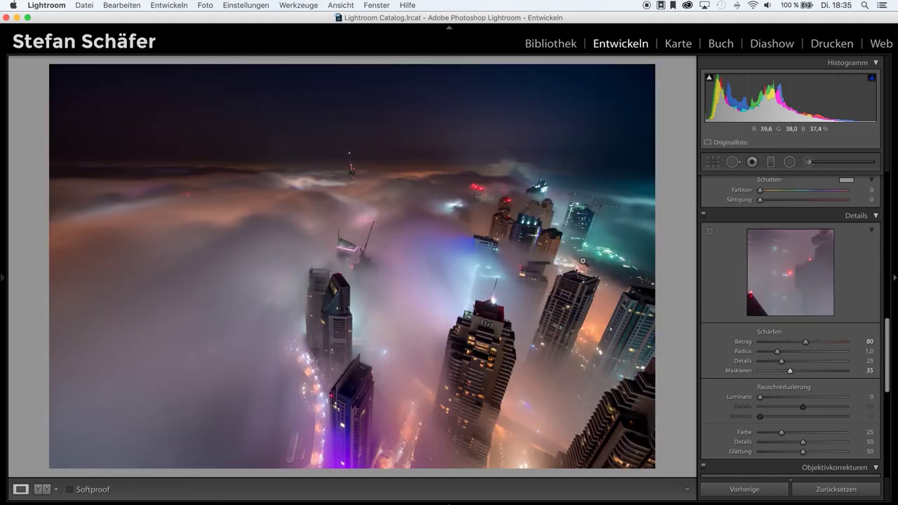
Expand Lens Corrections and enable chromatic aberration removal.
left_click(828, 468)
scroll(787, 421, "down", 3)
scroll(787, 389, "down", 2)
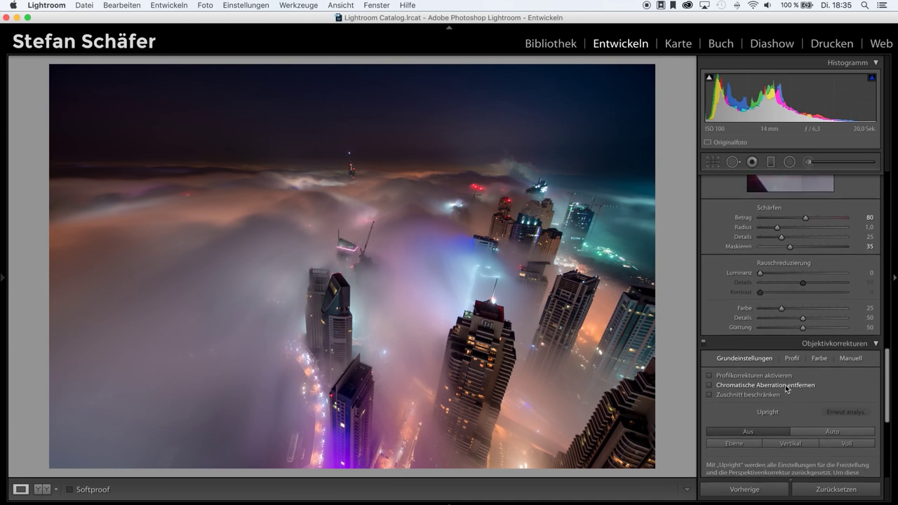
left_click(758, 385)
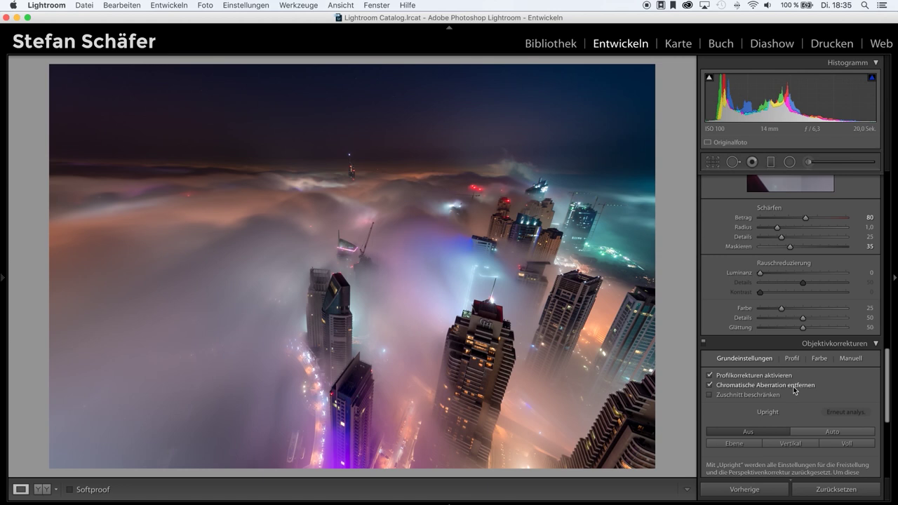
scroll(789, 388, "up", 1)
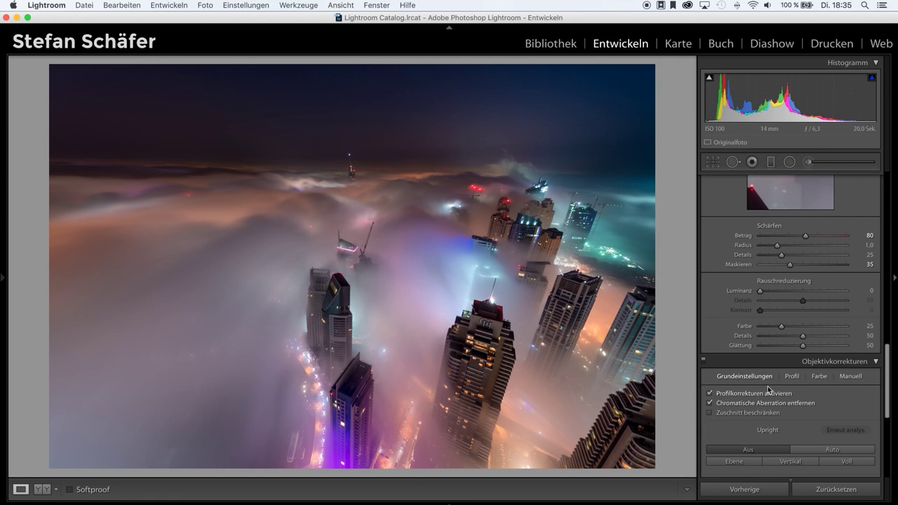
scroll(768, 386, "up", 5)
scroll(768, 385, "up", 5)
scroll(767, 385, "up", 5)
scroll(767, 389, "down", 3)
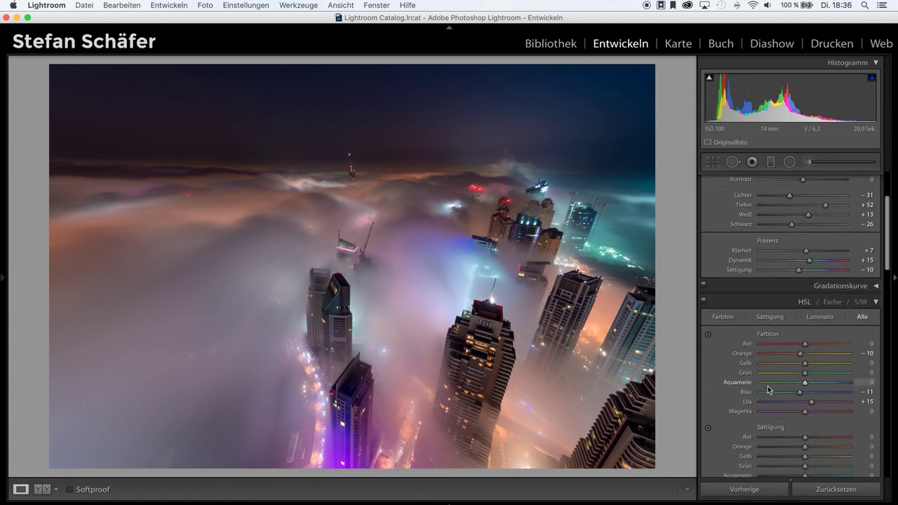
scroll(768, 390, "down", 3)
scroll(767, 389, "down", 3)
scroll(768, 390, "down", 3)
scroll(768, 389, "down", 5)
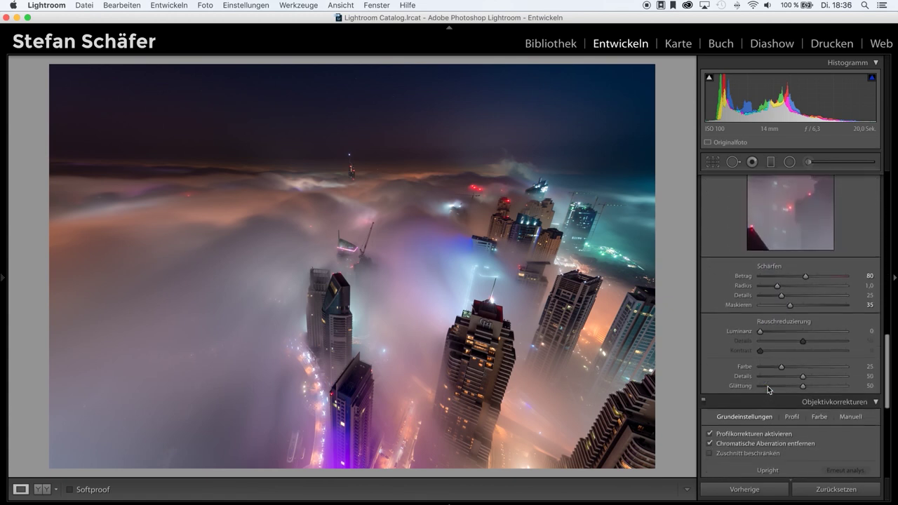
scroll(758, 414, "down", 1)
left_click(709, 424)
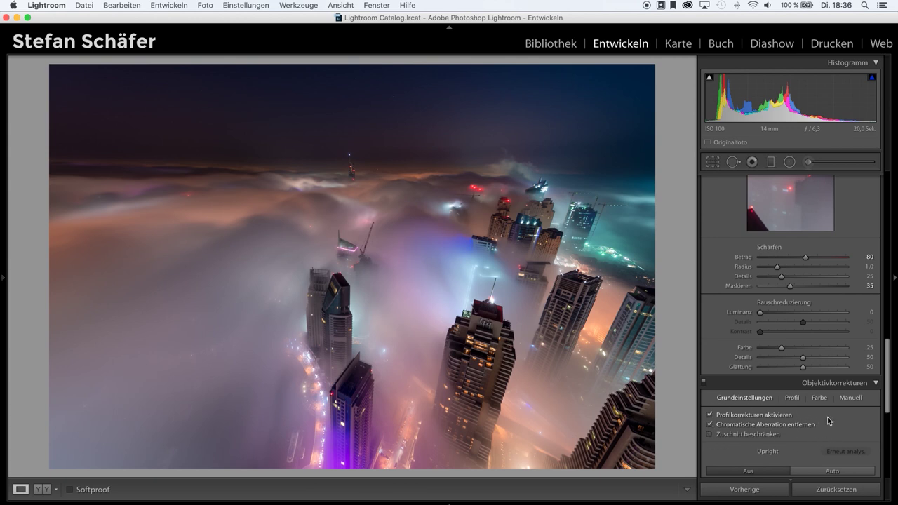
Toggle lens profile correction off and on to compare the corners, leaving it enabled.
left_click(730, 416)
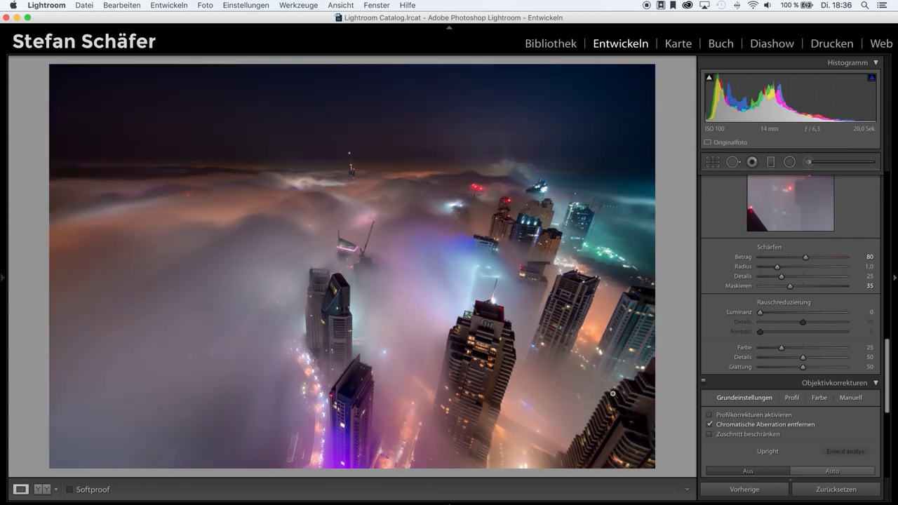
left_click(711, 416)
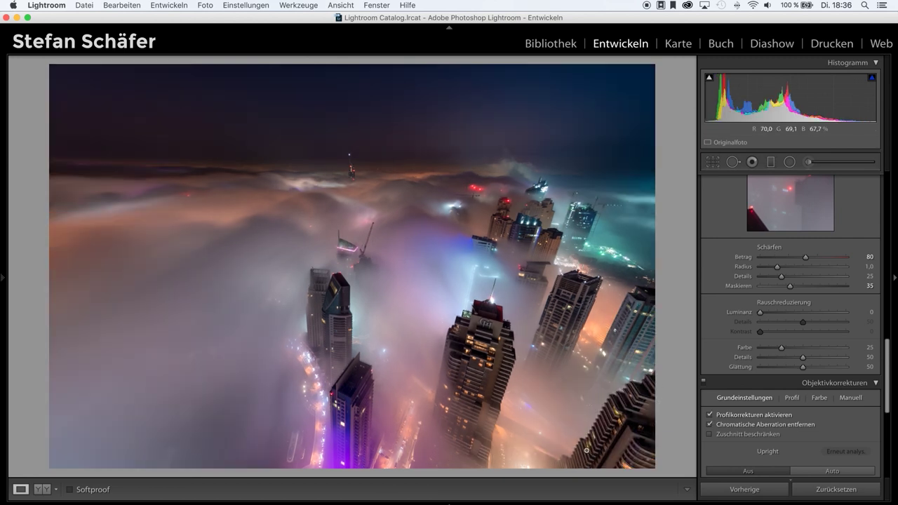
left_click(710, 416)
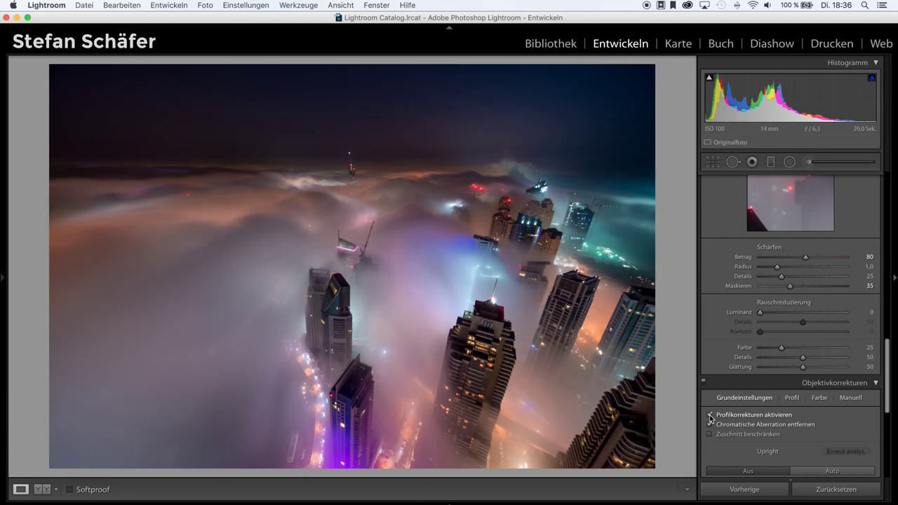
left_click(710, 415)
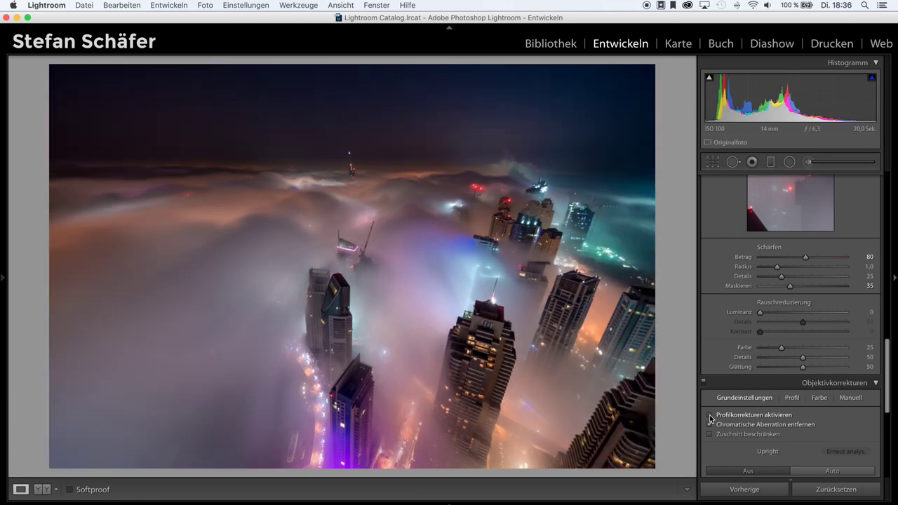
left_click(710, 415)
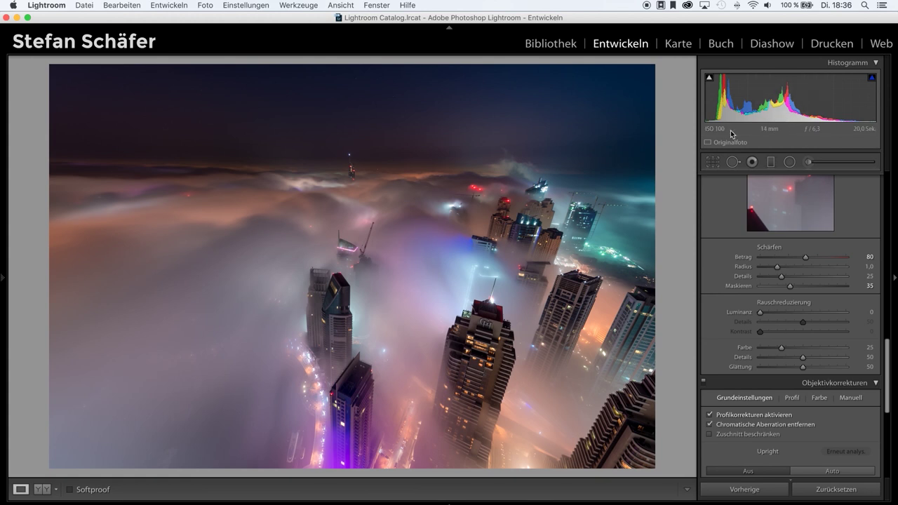
Raise the dehaze strength to +8 in the Effects panel.
scroll(789, 278, "up", 5)
scroll(782, 287, "up", 5)
scroll(737, 284, "up", 3)
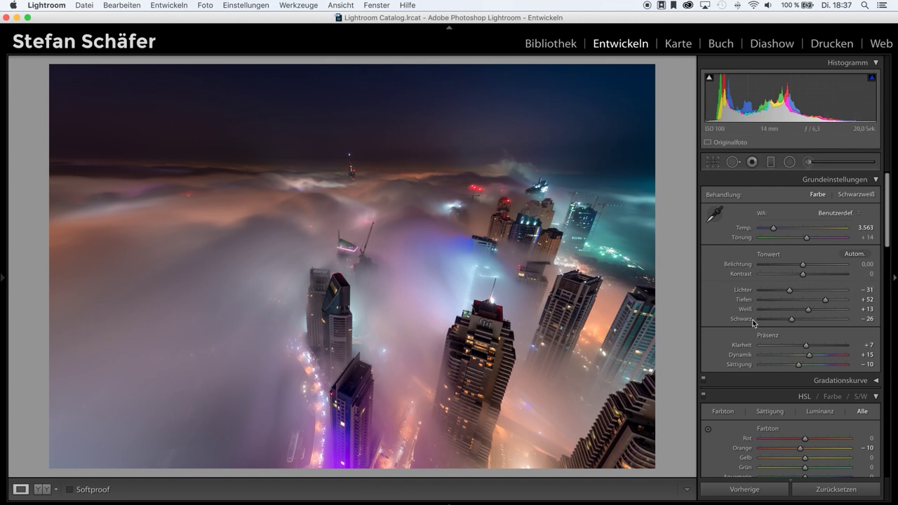
scroll(786, 343, "down", 2)
scroll(785, 339, "down", 5)
scroll(785, 339, "down", 5)
scroll(785, 339, "down", 5)
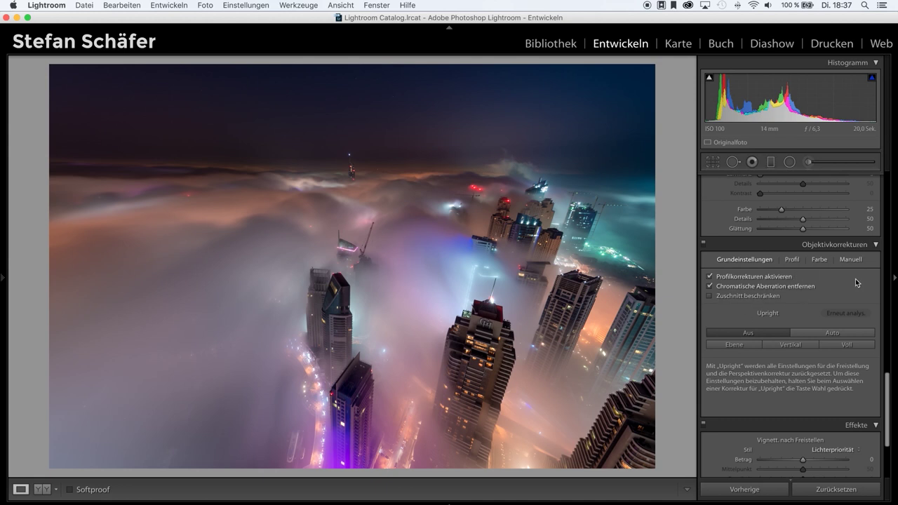
scroll(822, 417, "down", 3)
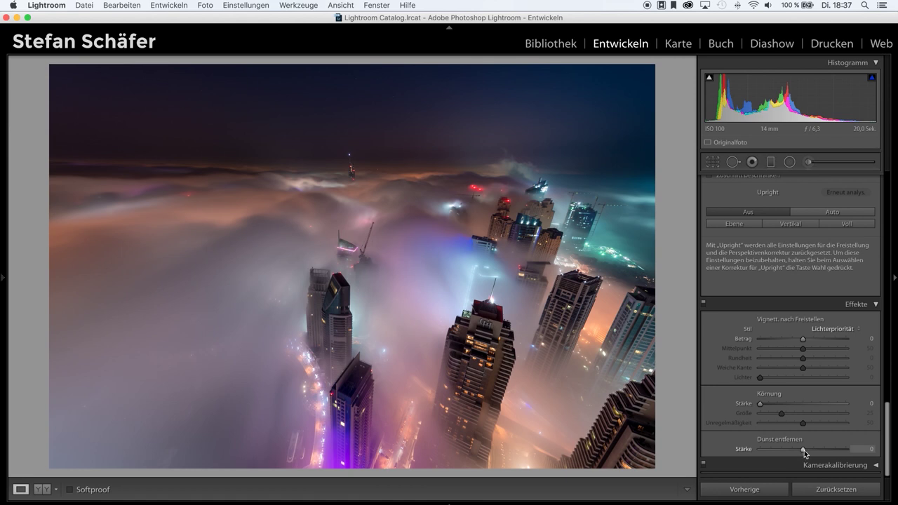
left_click_drag(807, 453, 808, 453)
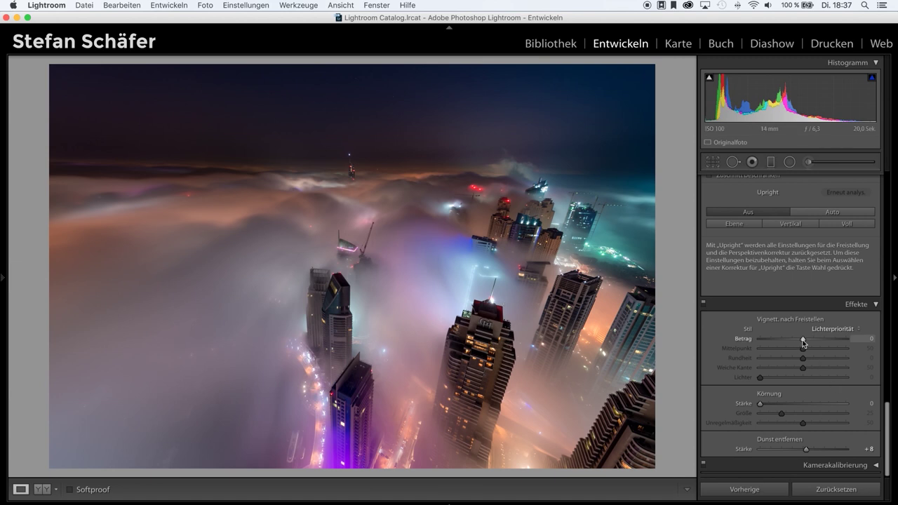
Set the post-crop vignette amount to −9.
left_click_drag(802, 341, 798, 340)
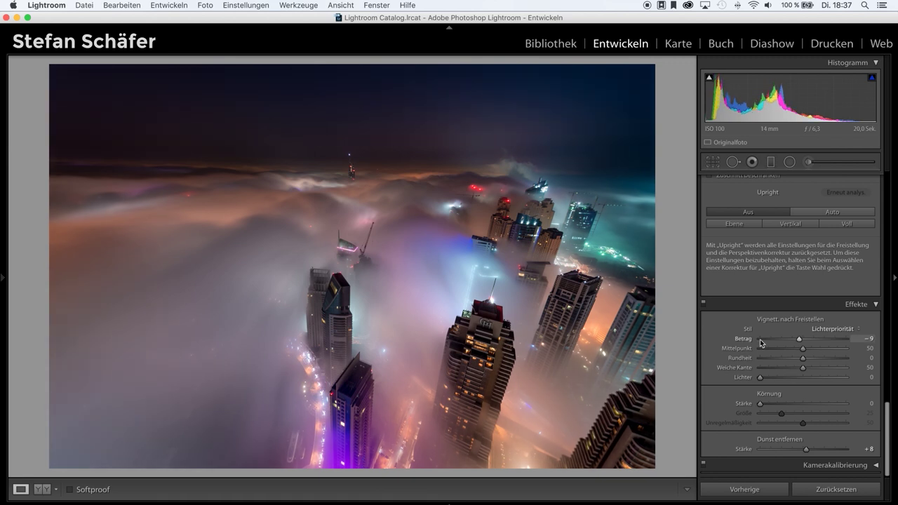
scroll(760, 338, "up", 10)
scroll(760, 339, "up", 10)
scroll(760, 342, "up", 2)
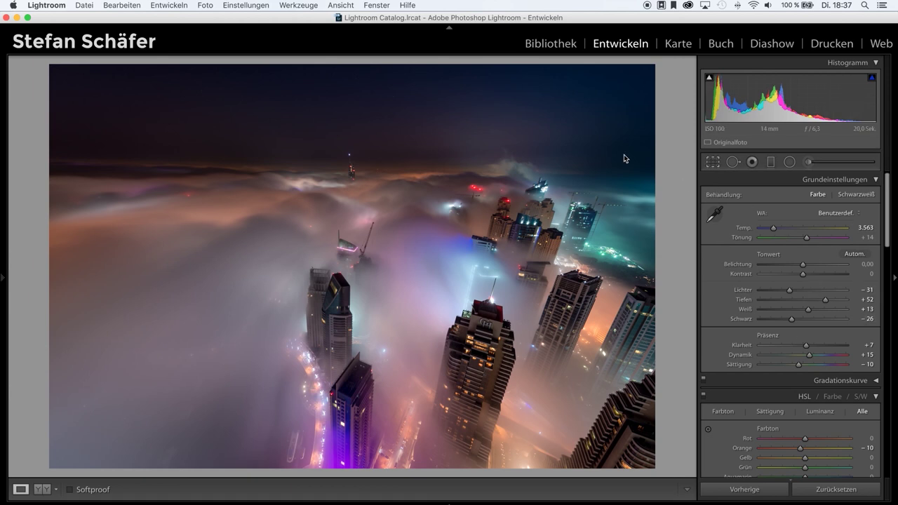
Straighten the photo by −0.58 using the level tool along the fog horizon.
key("r")
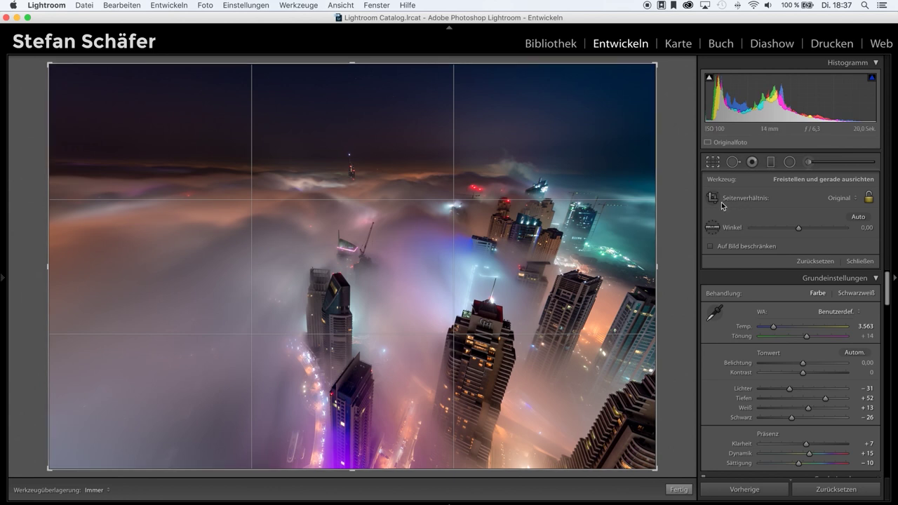
left_click(712, 227)
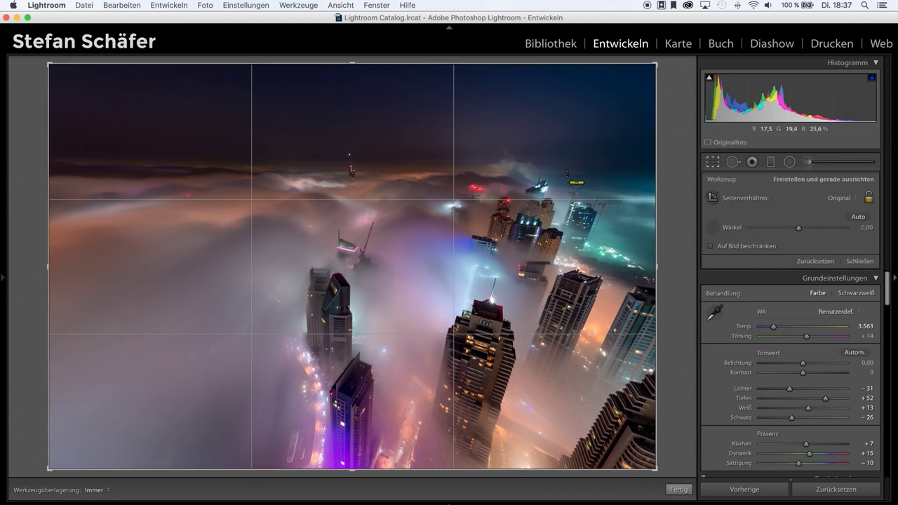
left_click_drag(568, 174, 87, 170)
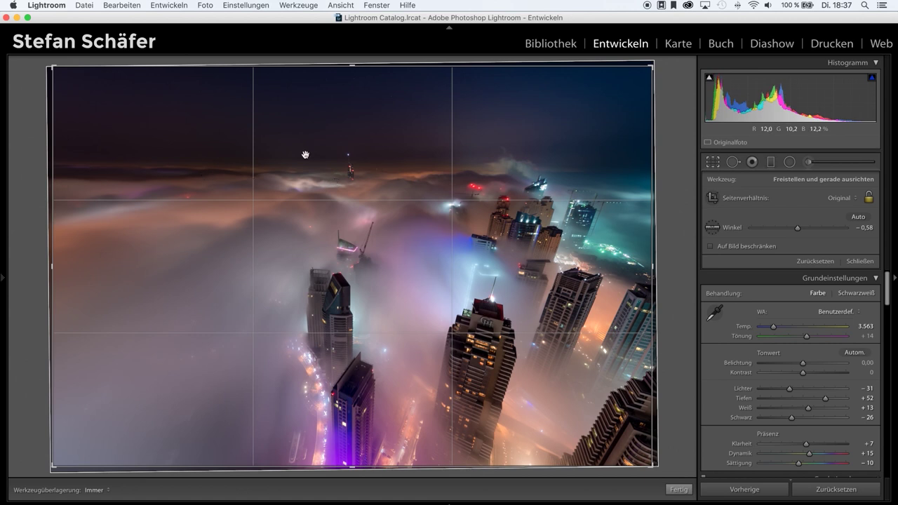
Tighten the crop, mostly from the left, to a 14 x 11 ratio, and apply it.
key("shift")
left_click_drag(52, 67, 71, 80)
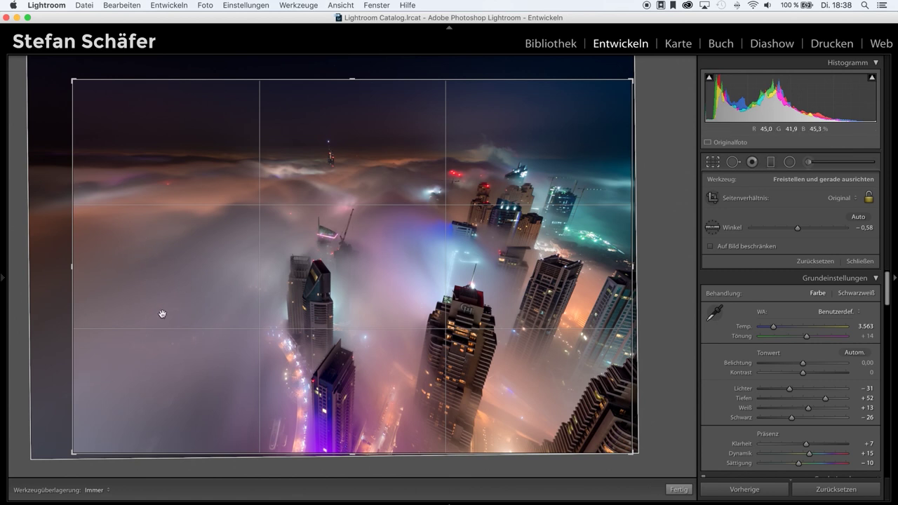
left_click_drag(79, 457, 74, 455)
left_click_drag(72, 268, 113, 269)
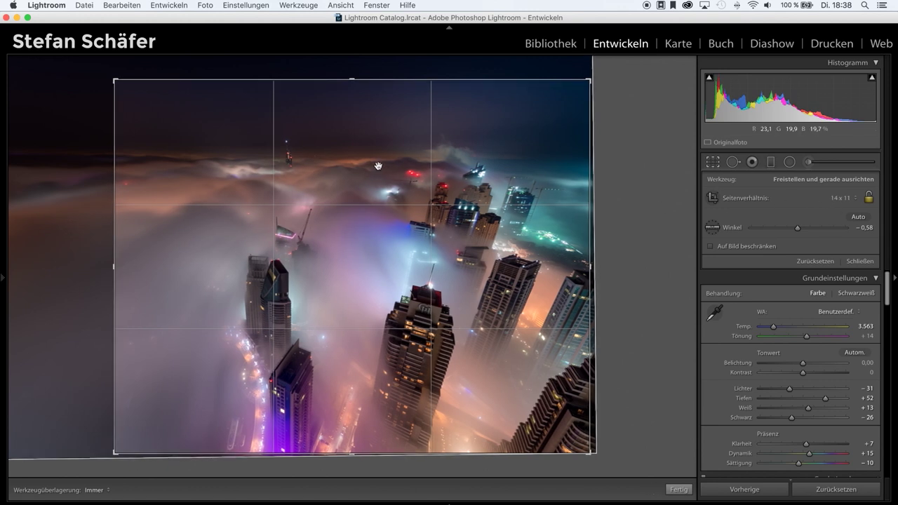
key("Return")
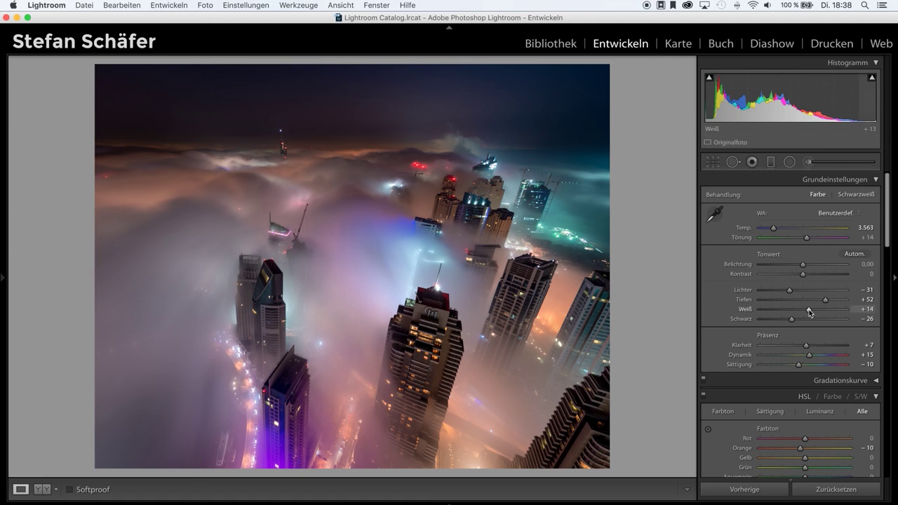
Adjust the Weiß (Whites) slider, settling it at +41.
left_click_drag(812, 313, 826, 311)
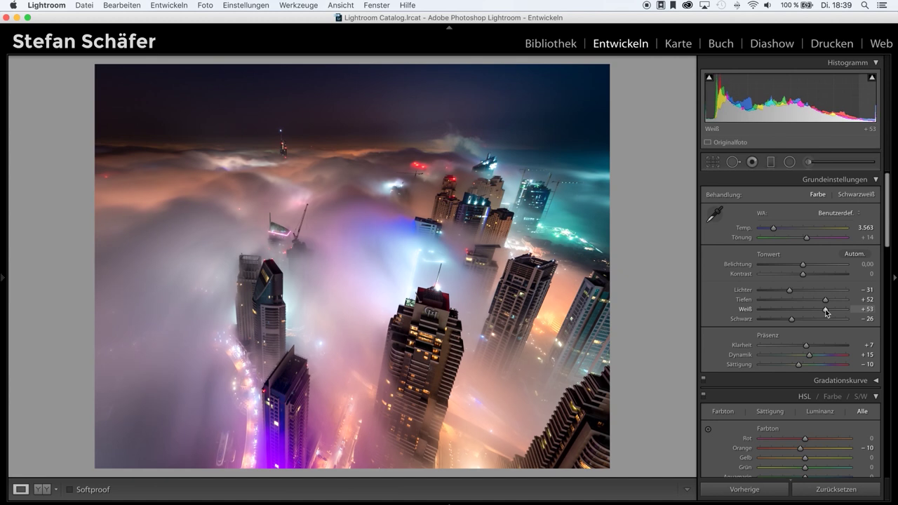
left_click_drag(826, 313, 819, 313)
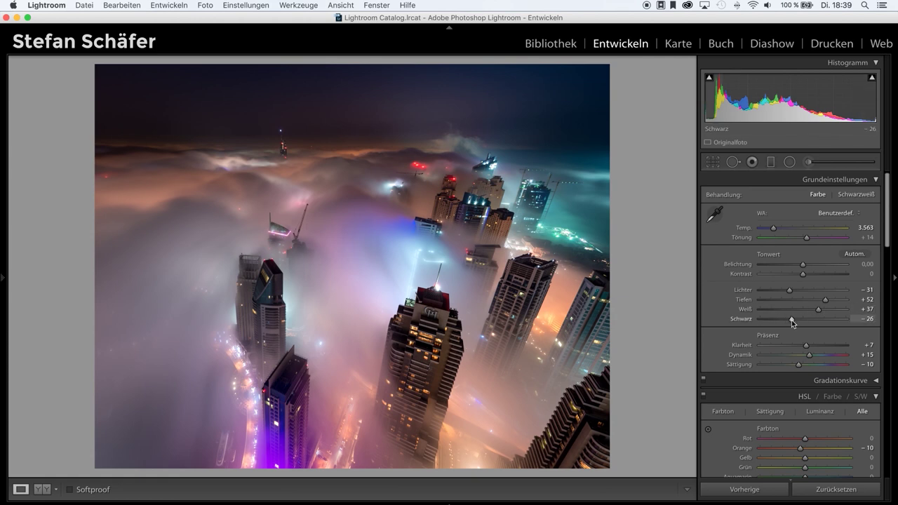
left_click_drag(818, 310, 820, 310)
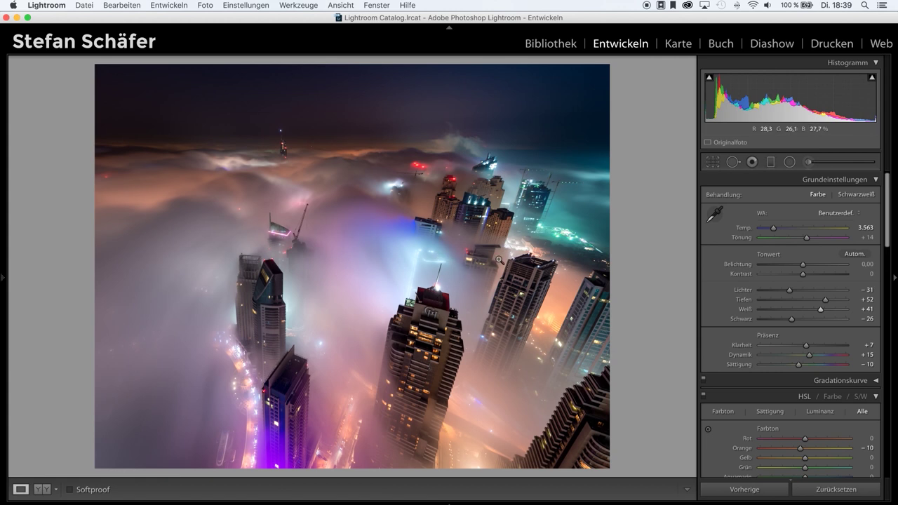
Draw a radial filter over the central tower and duplicate it onto the left tower.
left_click(790, 163)
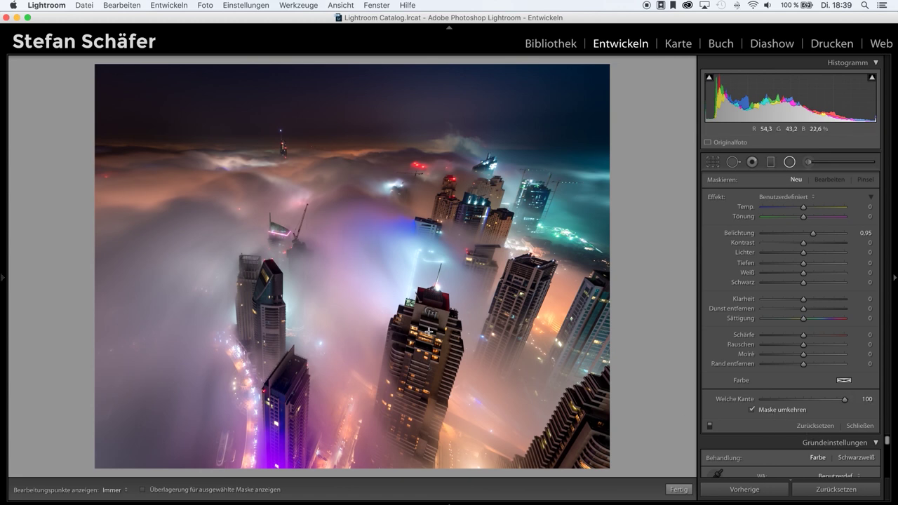
left_click_drag(437, 354, 443, 366)
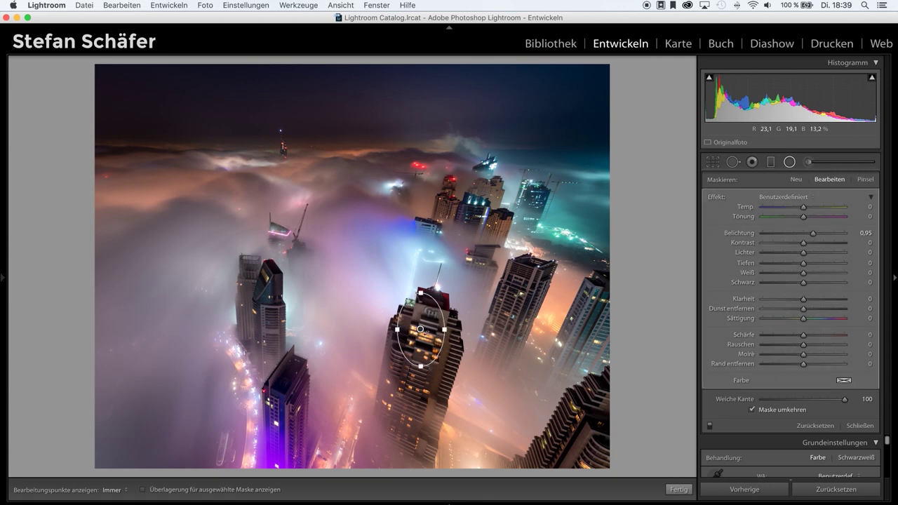
left_click_drag(425, 336, 418, 355)
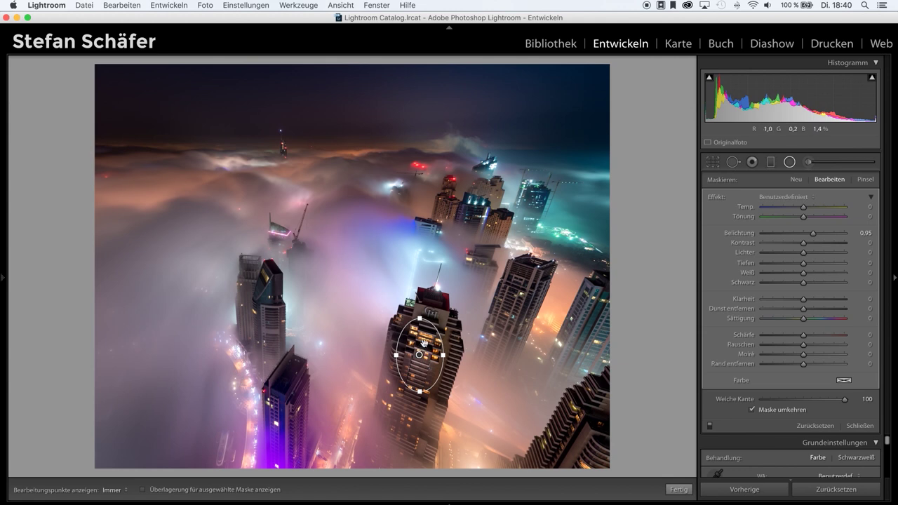
right_click(424, 343)
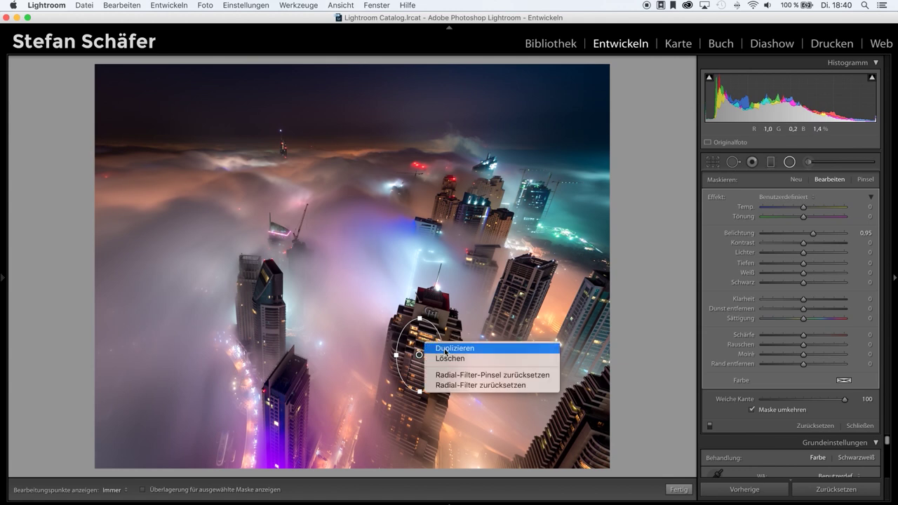
left_click(445, 349)
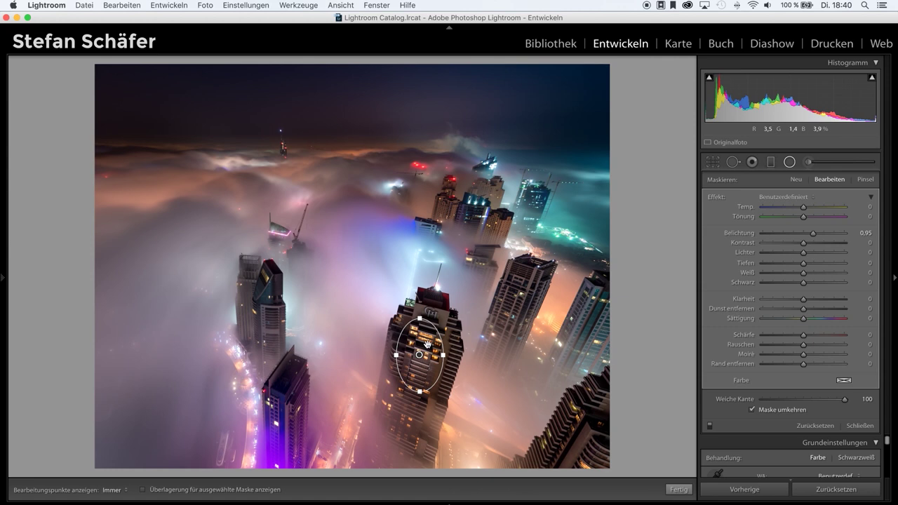
mouse_move(428, 344)
left_mouse_down()
mouse_move(280, 320)
mouse_move(272, 295)
left_mouse_up()
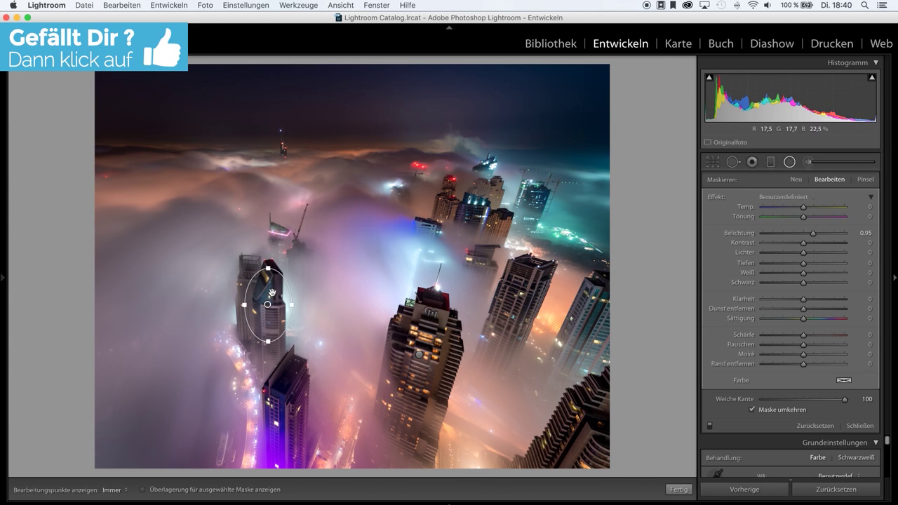
Duplicate a radial filter onto the right tower, rotate it to its tilt, and set exposure 1.37.
right_click(284, 295)
left_click(285, 297)
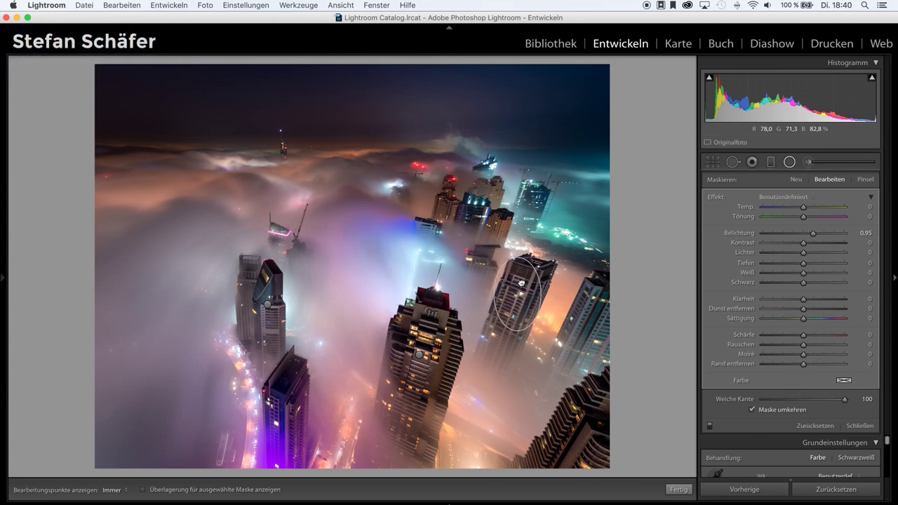
left_click(521, 283)
left_click_drag(523, 249, 536, 250)
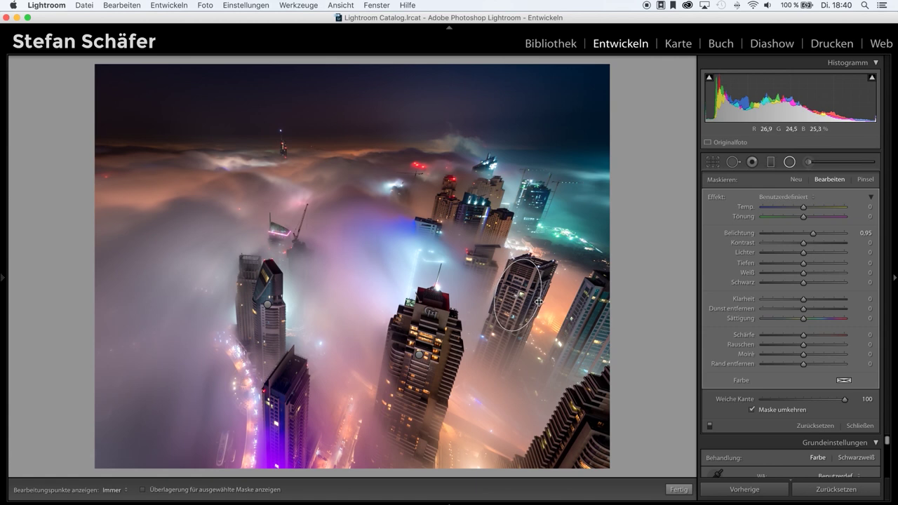
left_click_drag(816, 233, 819, 234)
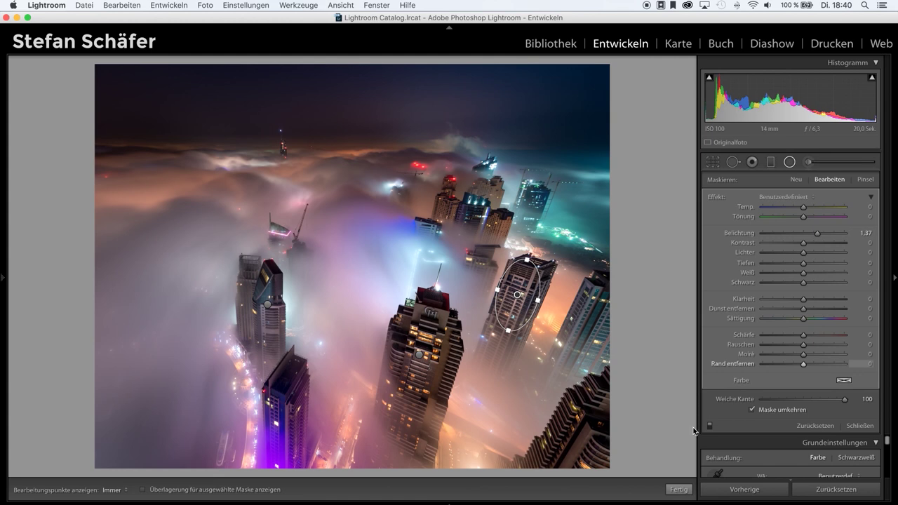
left_click(678, 490)
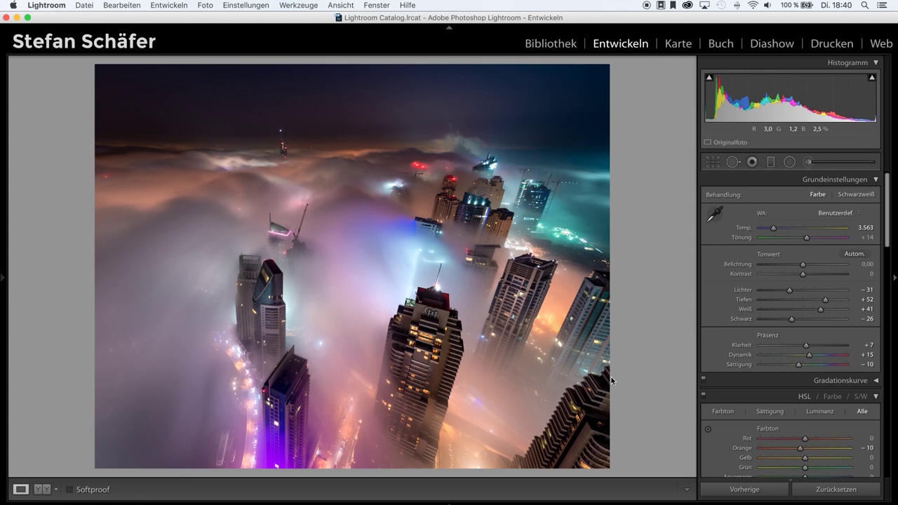
key("shift+y")
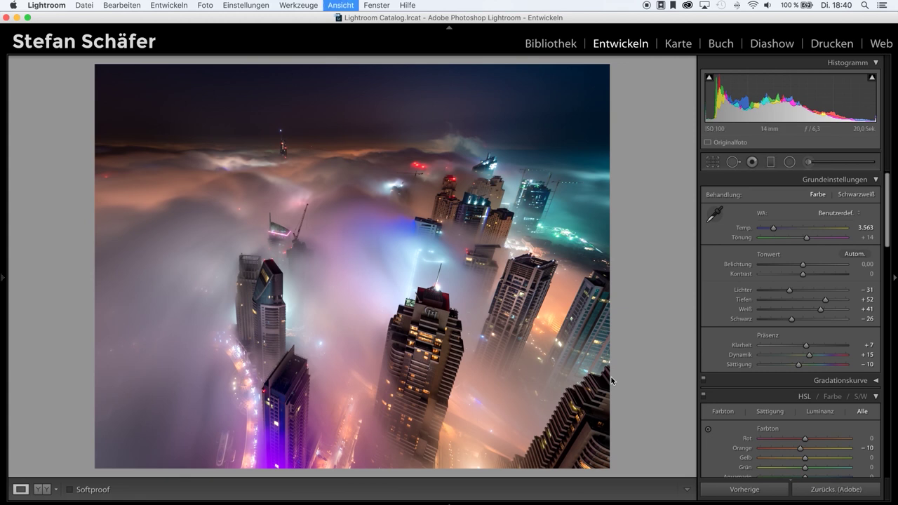
key("backslash")
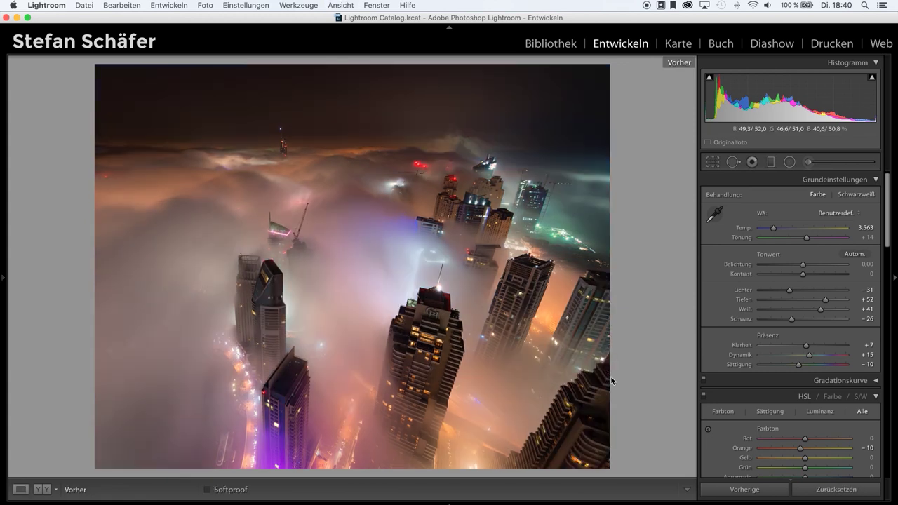
key("shift")
key("backslash")
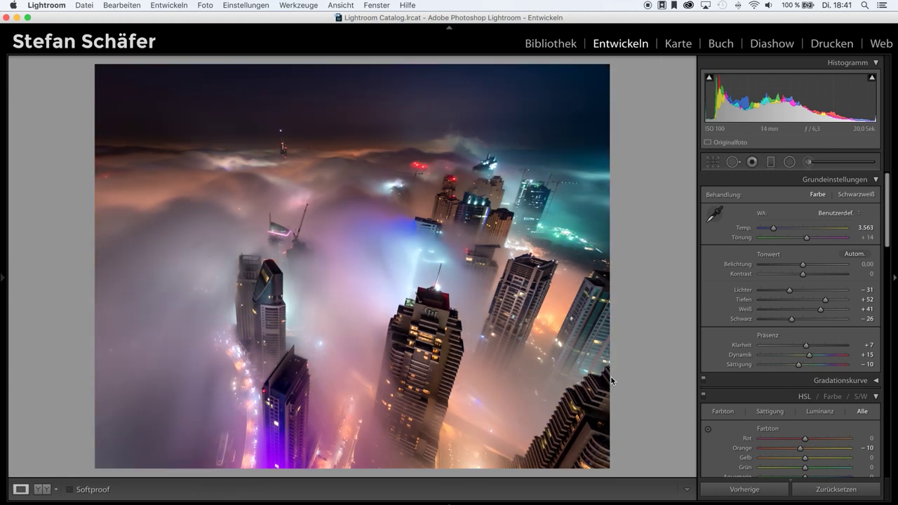